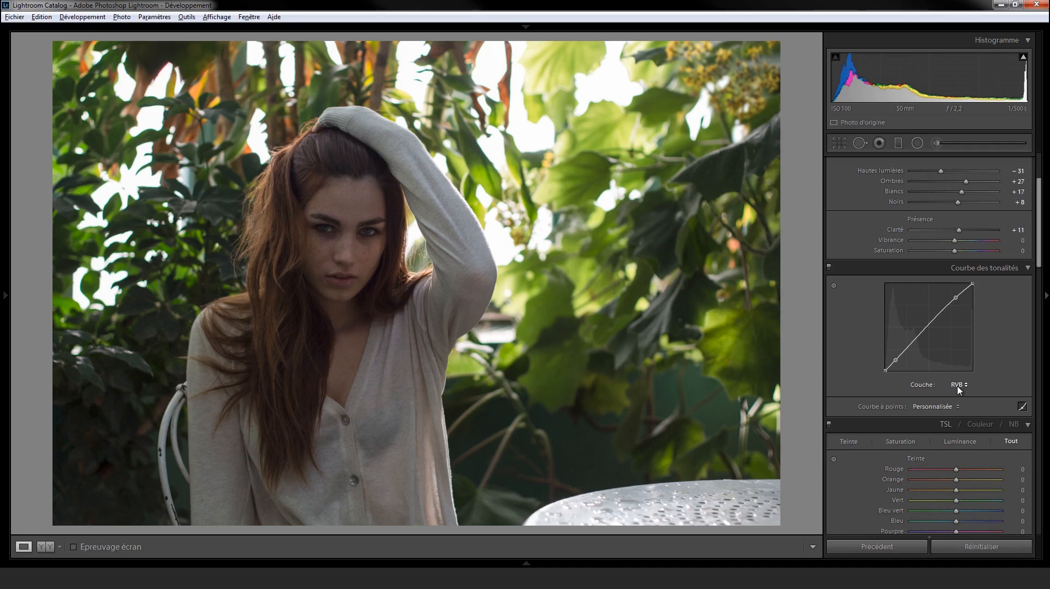
Step: Switch the point curve to the Rouge channel and try a strong lift of its shadows, undoing the lift
left_click(958, 386)
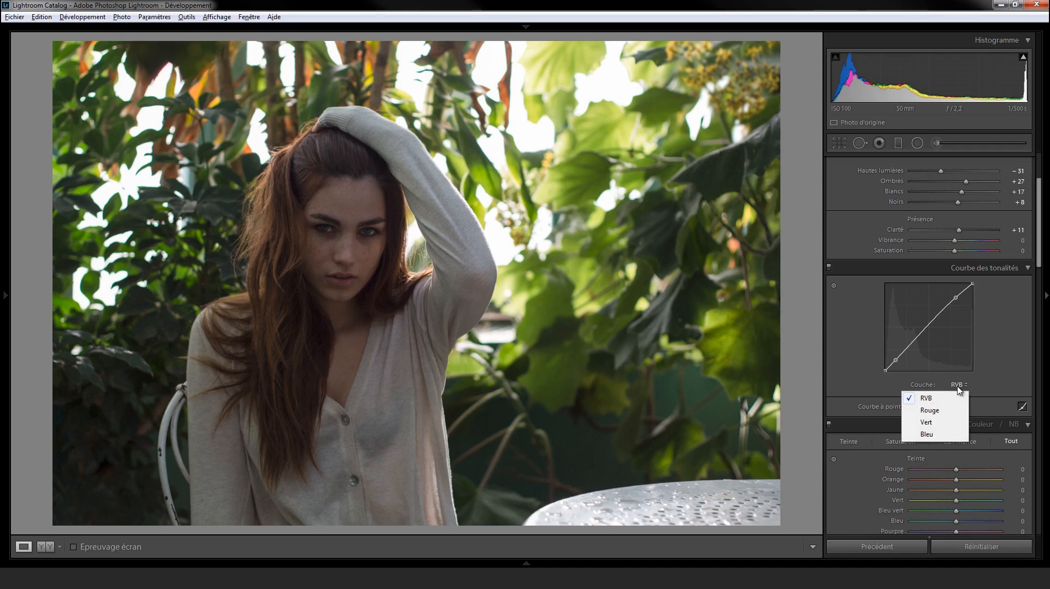
left_click(925, 412)
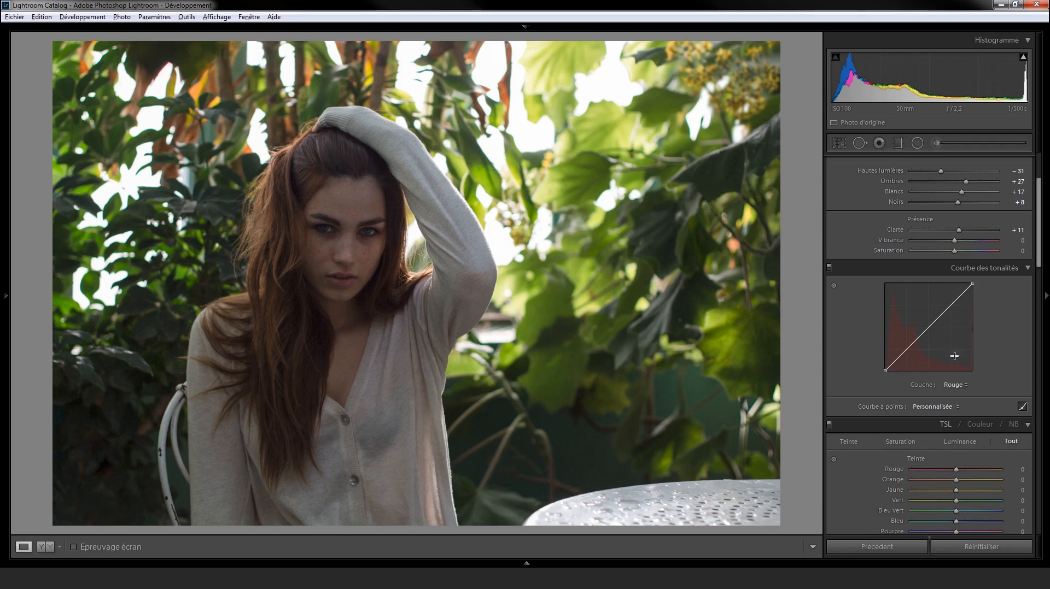
left_click_drag(939, 355, 887, 308)
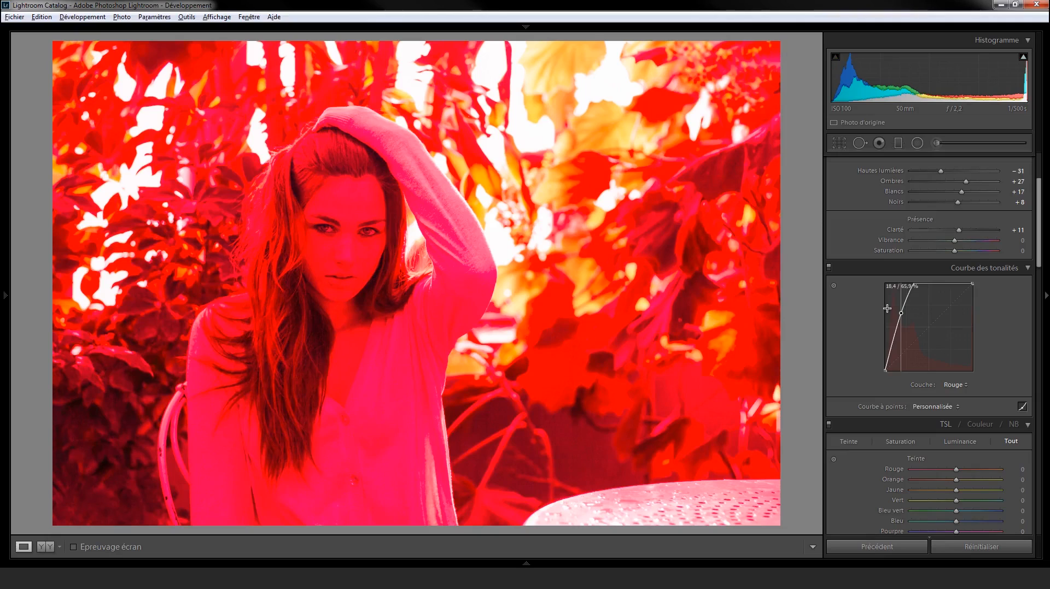
key("ctrl+z")
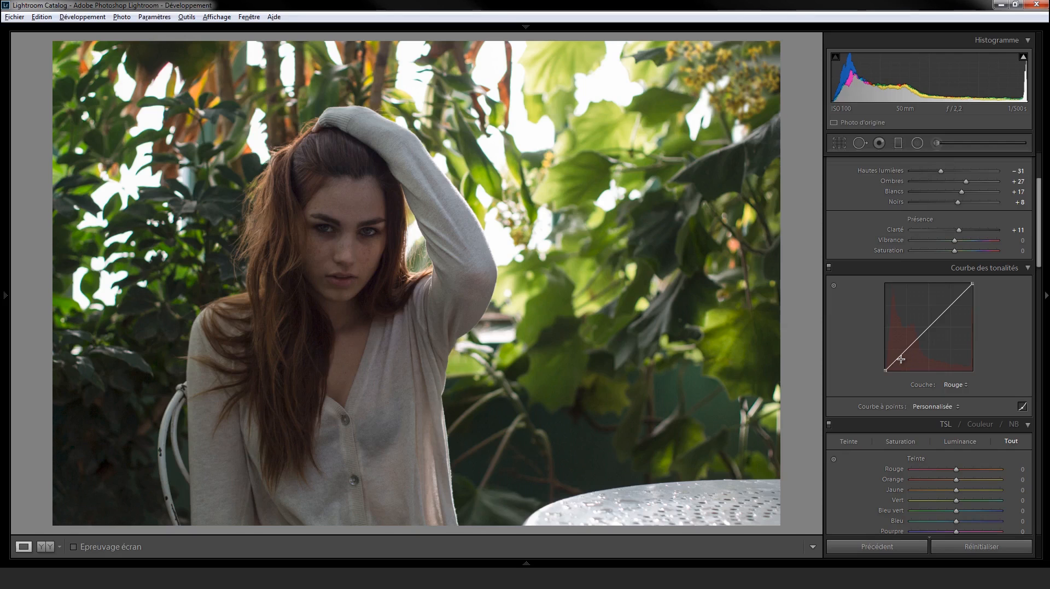
Step: Add a shadow anchor point on the red curve, and try a slight highlight lift before undoing that lift
left_click_drag(896, 360, 896, 360)
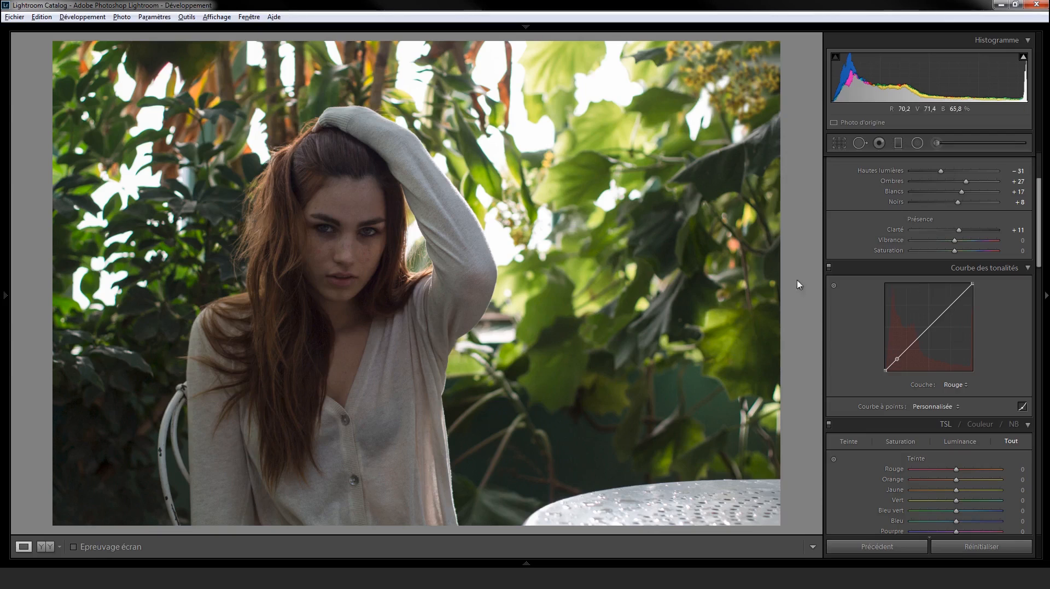
left_click_drag(951, 303, 954, 306)
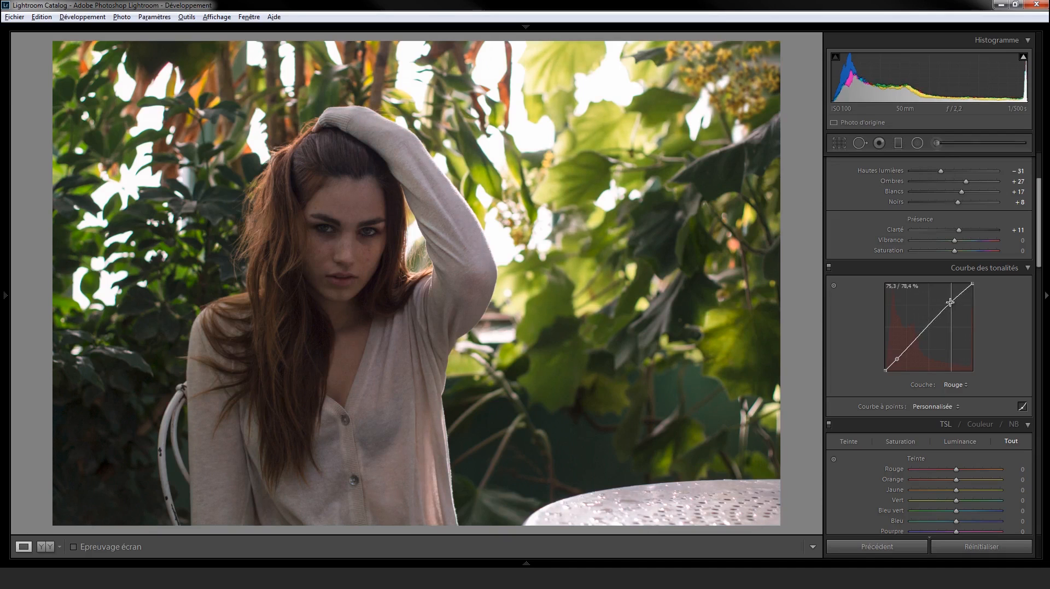
key("ctrl+z")
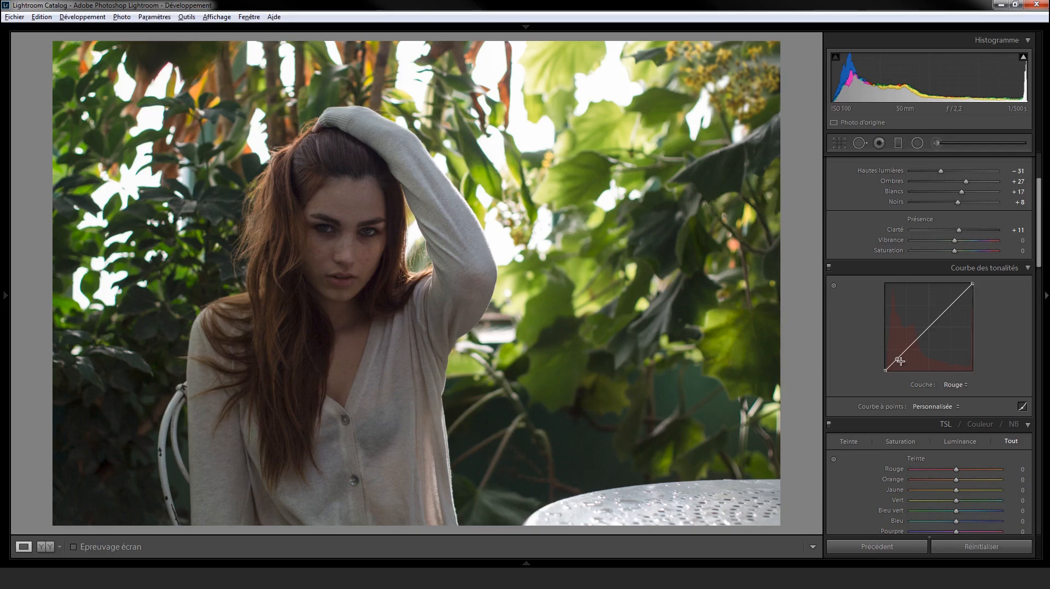
Step: Switch the point curve to the Vert channel and try small shadow and highlight adjustments, undoing each one
left_click(949, 388)
left_click(914, 425)
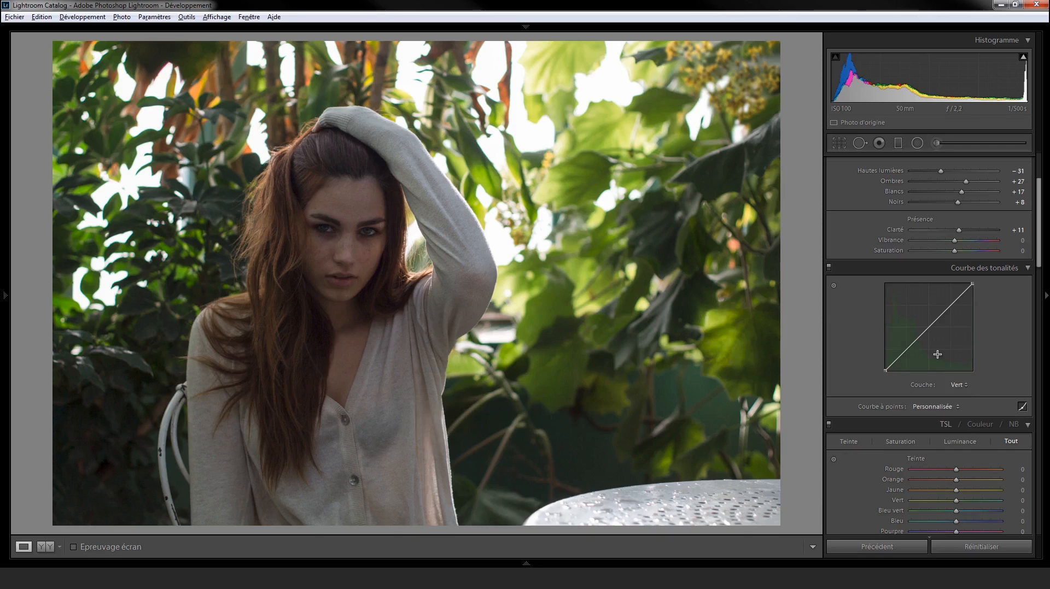
left_click_drag(898, 360, 897, 360)
key("ctrl+z")
left_click_drag(899, 358, 898, 356)
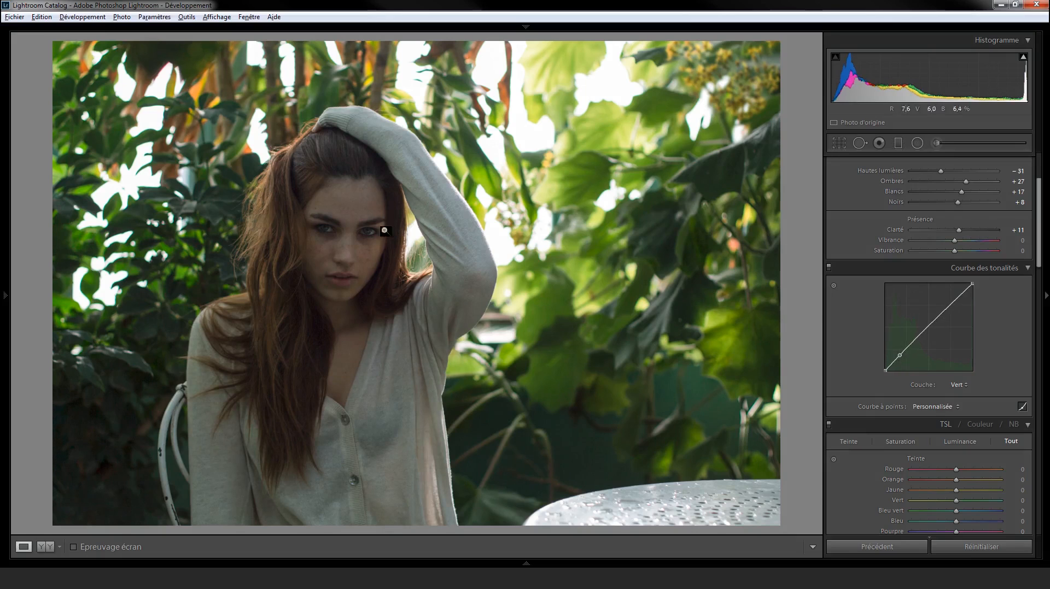
key("ctrl+z")
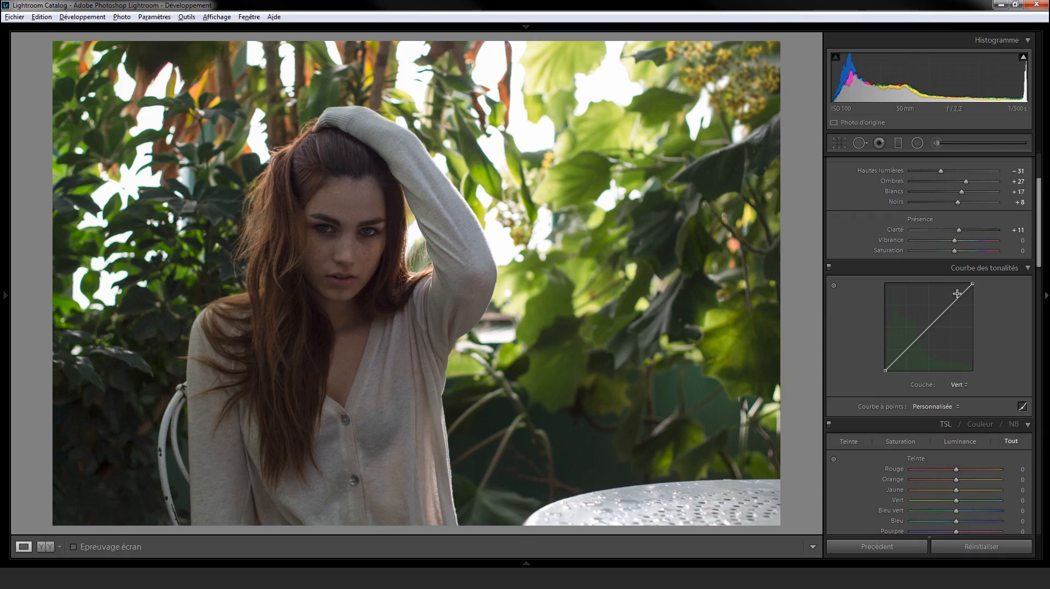
left_click_drag(957, 294, 962, 297)
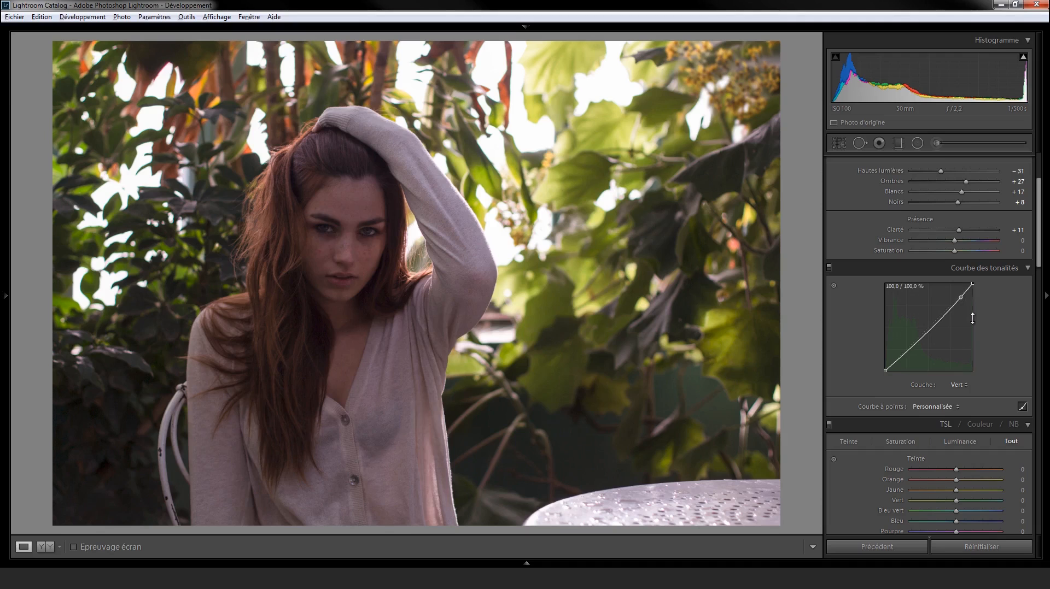
key("ctrl+z")
Step: Place a highlight point and a shadow point on the green curve, keeping the shadow point at about 17 %
left_click(949, 307)
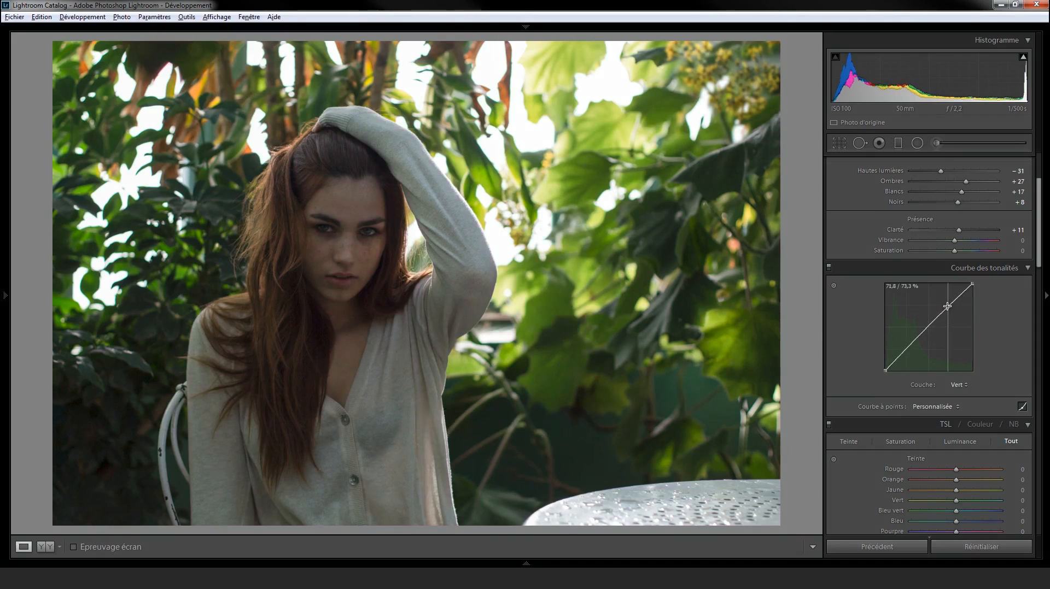
left_click(901, 355)
key("ctrl+z")
left_click_drag(900, 357, 988, 378)
left_click_drag(950, 307, 1014, 395)
left_click(949, 307)
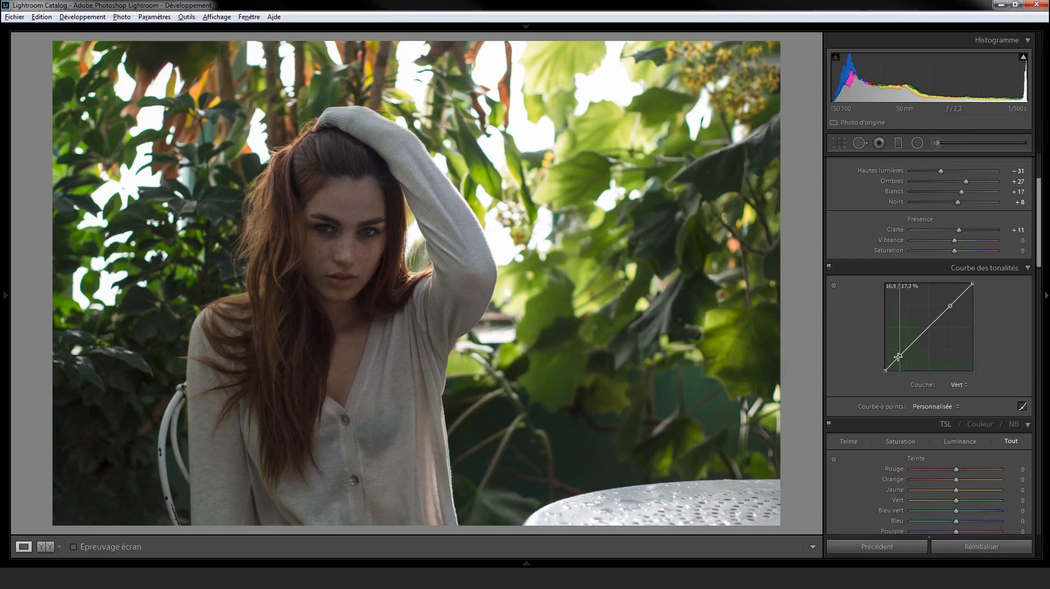
Step: Toggle the tone curve adjustments off and on to compare the photo with and without them
left_click(829, 268)
left_click(829, 268)
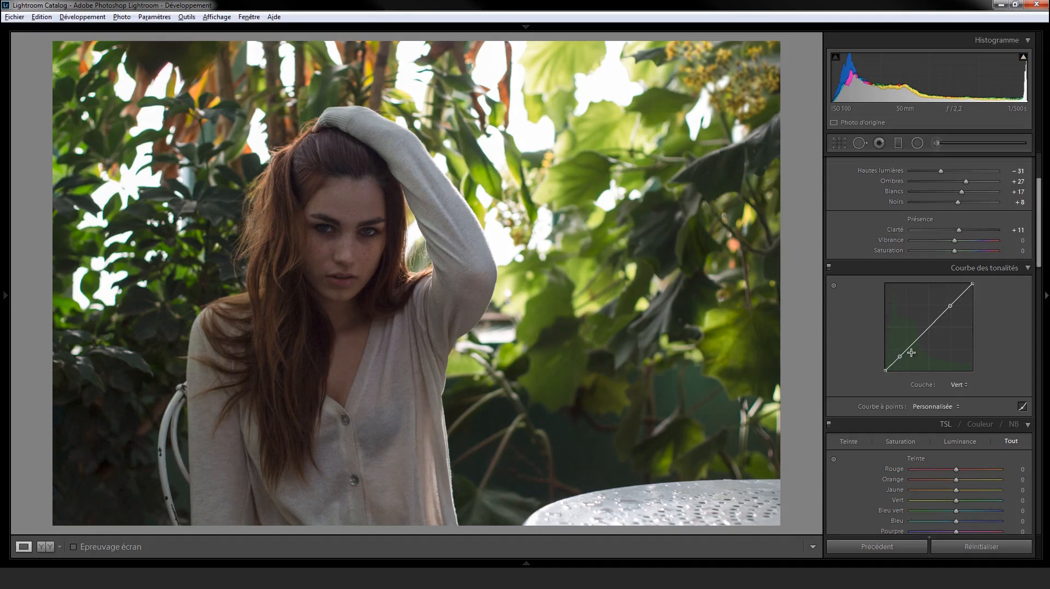
left_click(829, 268)
left_click(829, 267)
Step: Switch the point curve to the Bleu channel and add an anchor point in its shadows
left_click(961, 386)
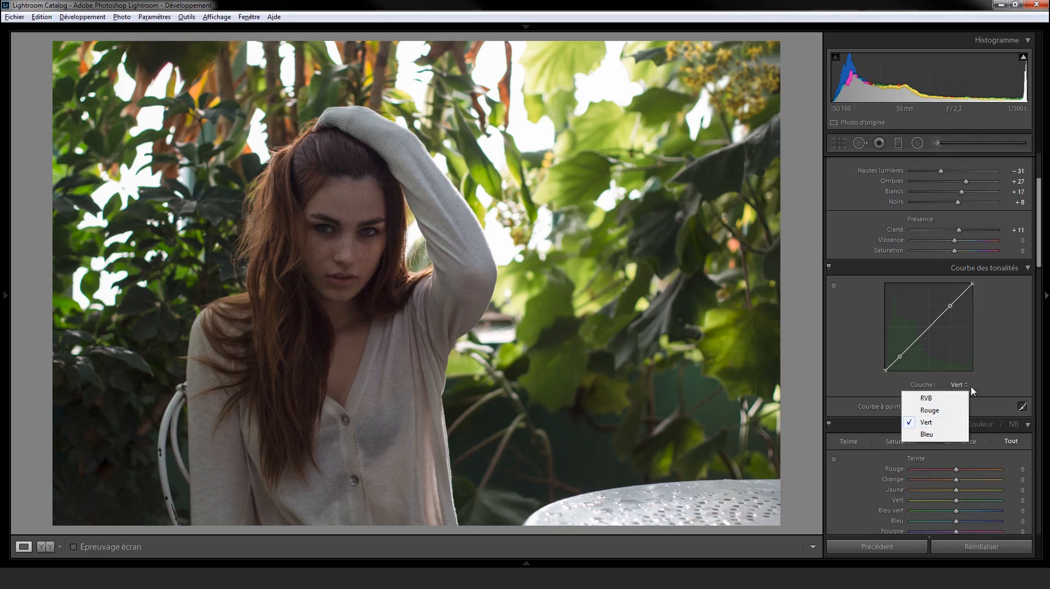
left_click(926, 434)
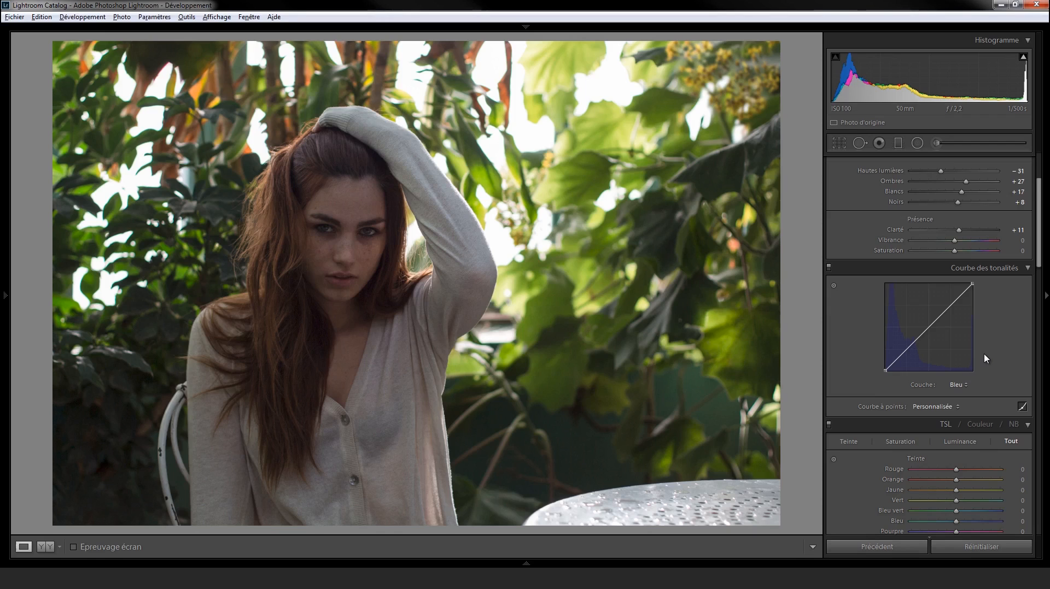
left_click(899, 356)
left_click_drag(900, 357, 893, 363)
Step: Try raising the highlights of the blue curve twice, undoing each attempt
left_click_drag(962, 294, 962, 300)
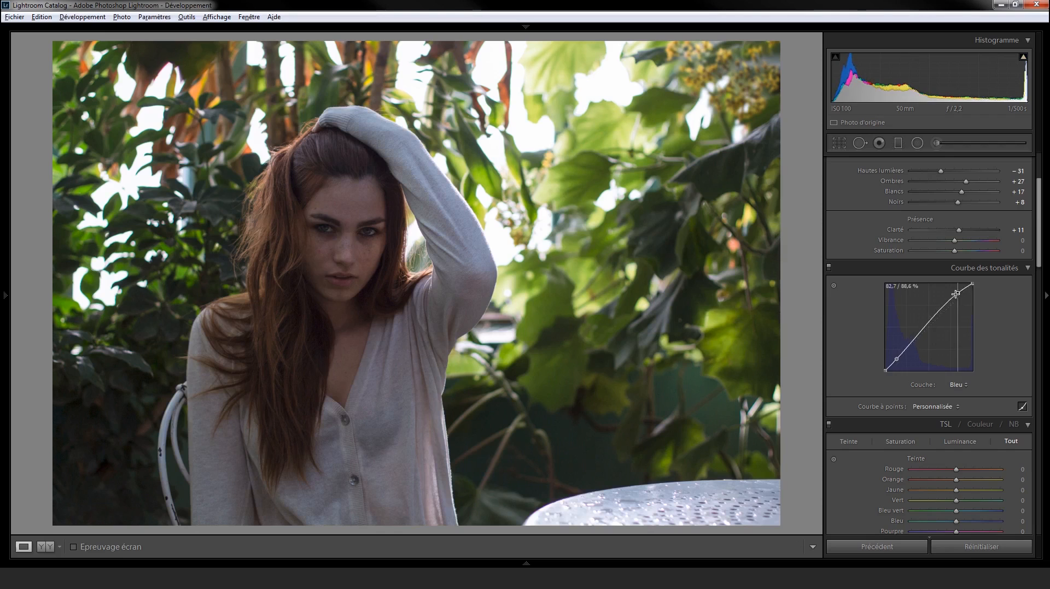
key("ctrl+z")
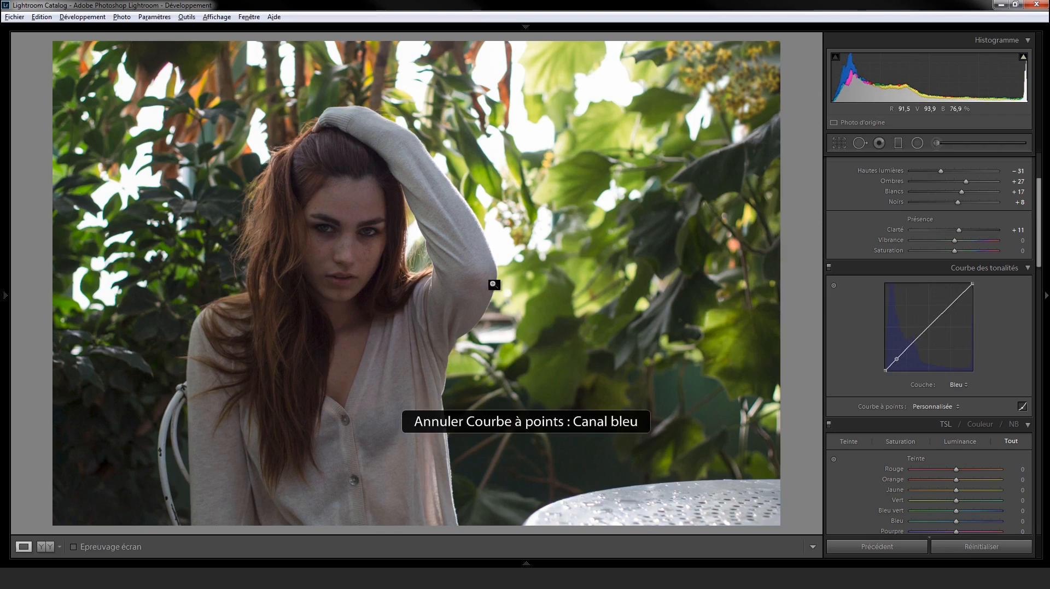
left_click_drag(961, 296, 952, 295)
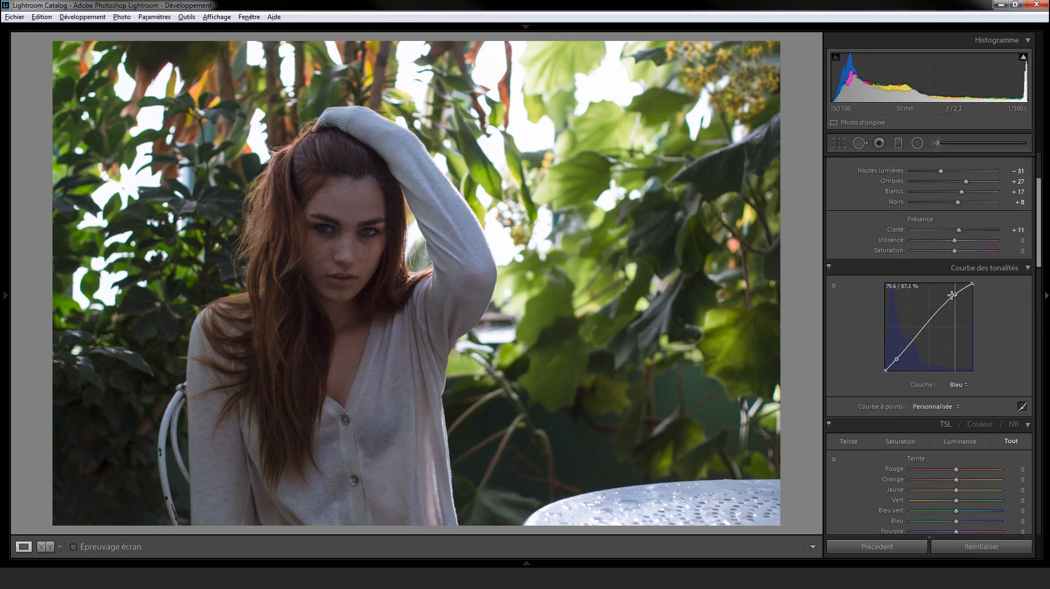
key("ctrl+z")
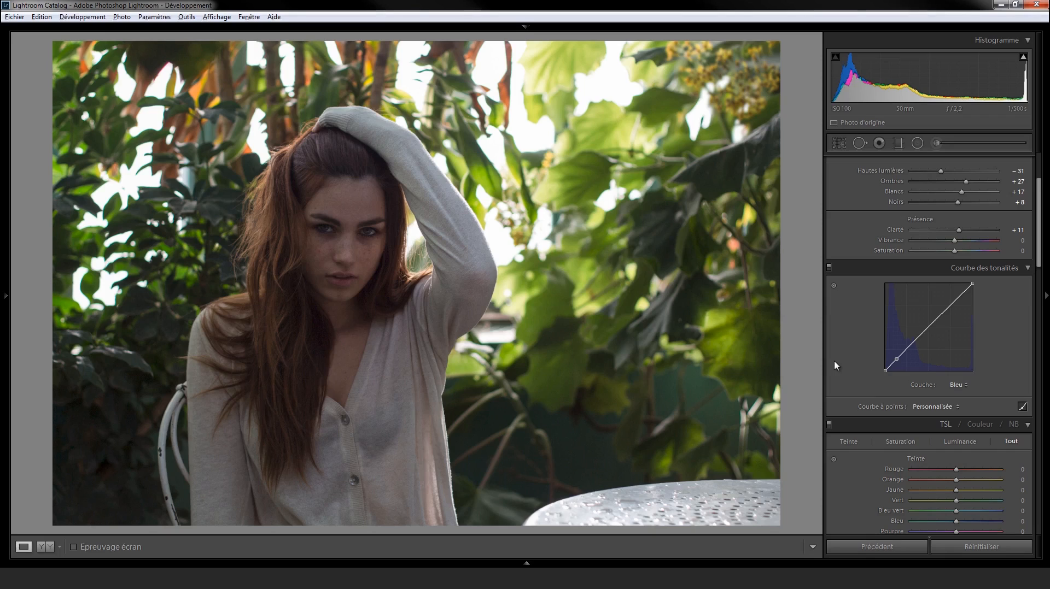
Step: Add a point near the white end and a midtone point on the blue curve, close to its diagonal
left_click_drag(966, 292, 974, 282)
left_click_drag(933, 321, 933, 323)
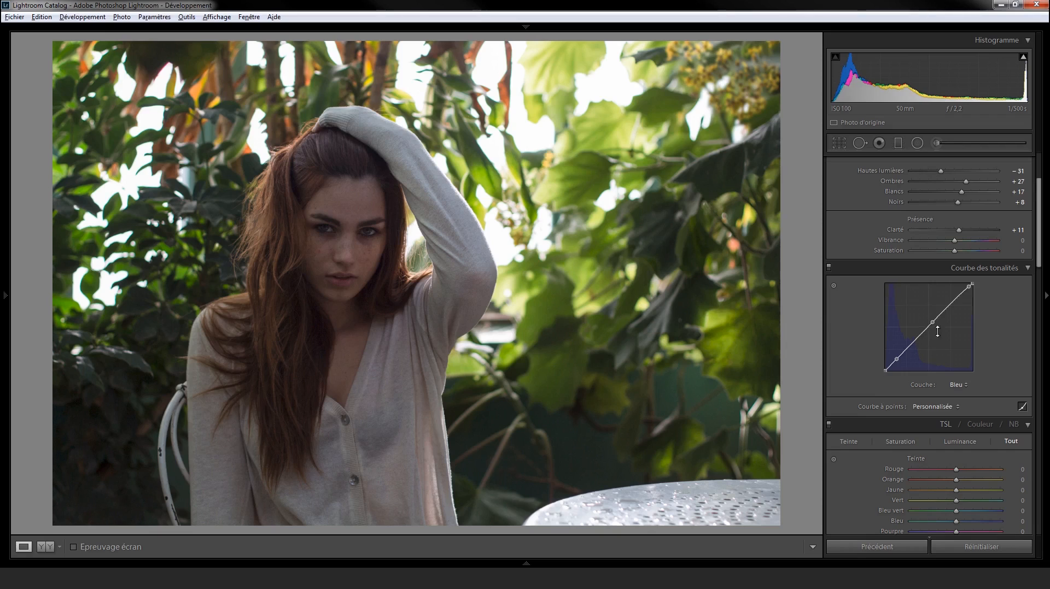